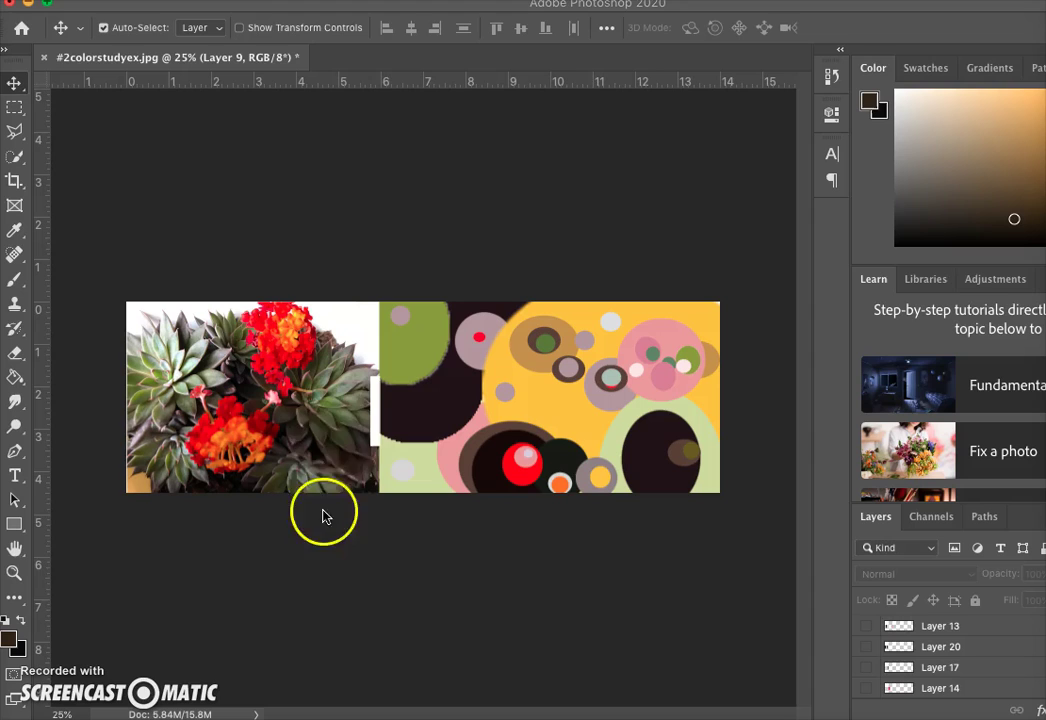
- Nudge the white strip down slightly so it sits at the seam
left_click(375, 432)
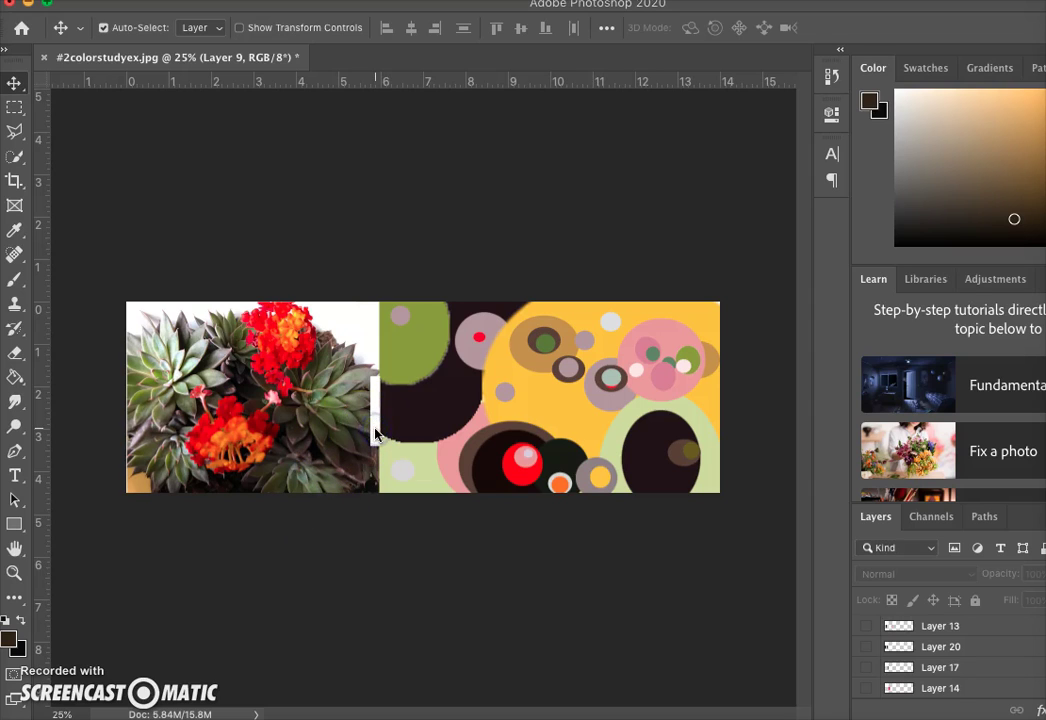
left_click_drag(375, 432, 378, 404)
left_click(378, 404)
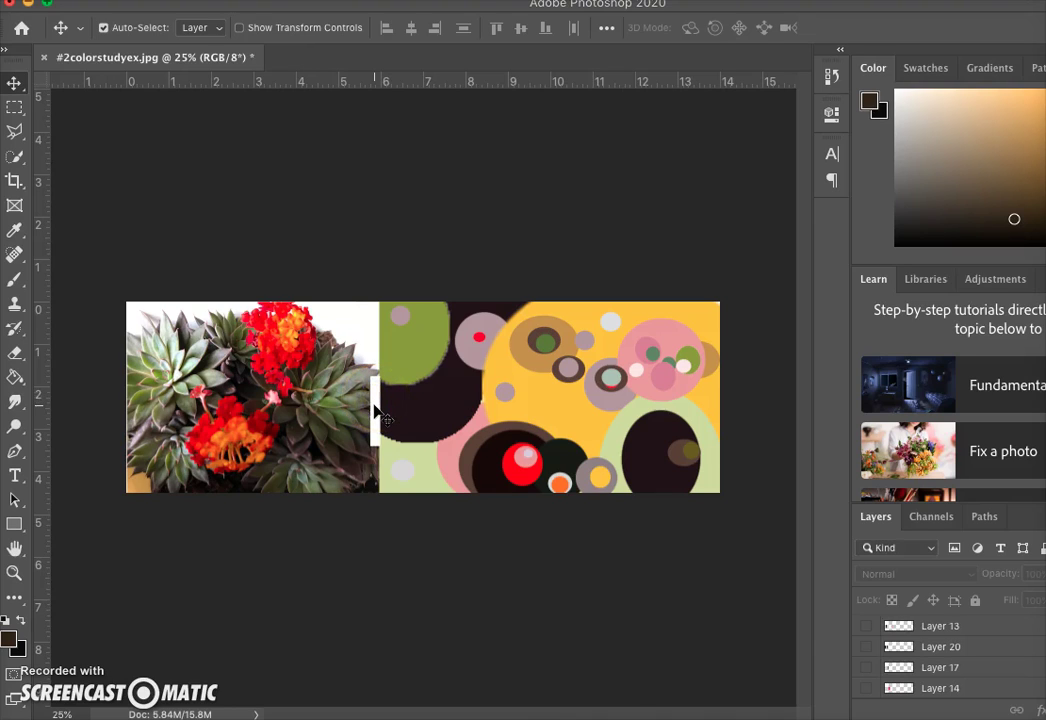
mouse_move(377, 404)
left_mouse_down()
mouse_move(334, 406)
mouse_move(379, 433)
left_mouse_up()
- On new Layer 21, place a dark bar and align it just left of the white strip
key("ctrl+v")
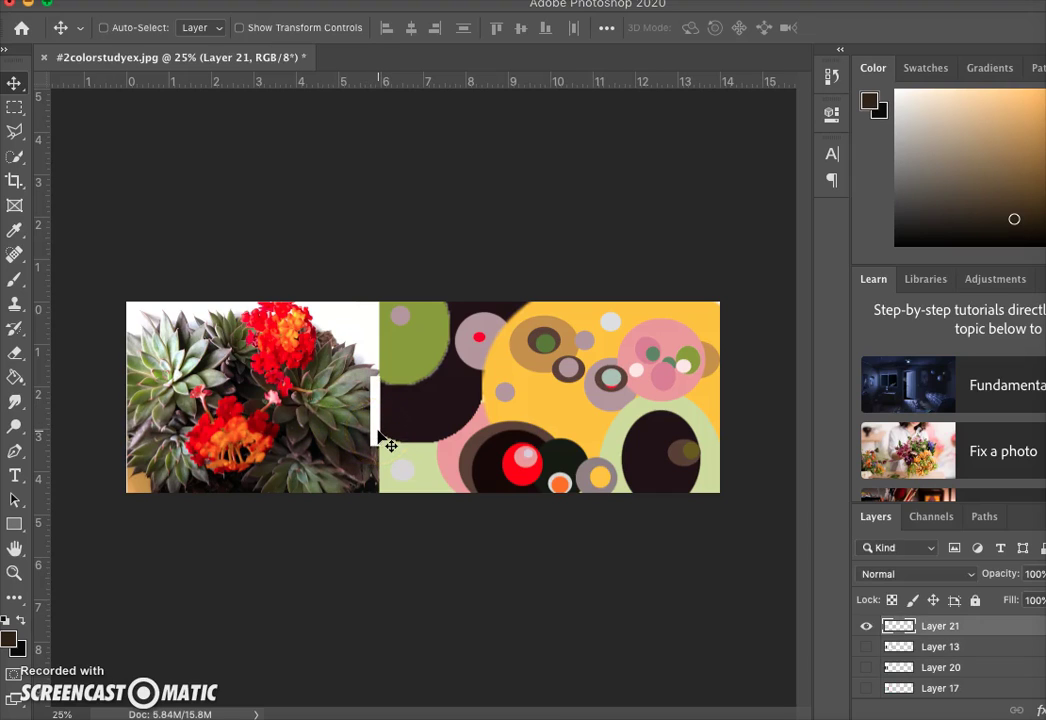
left_click_drag(205, 145, 400, 316)
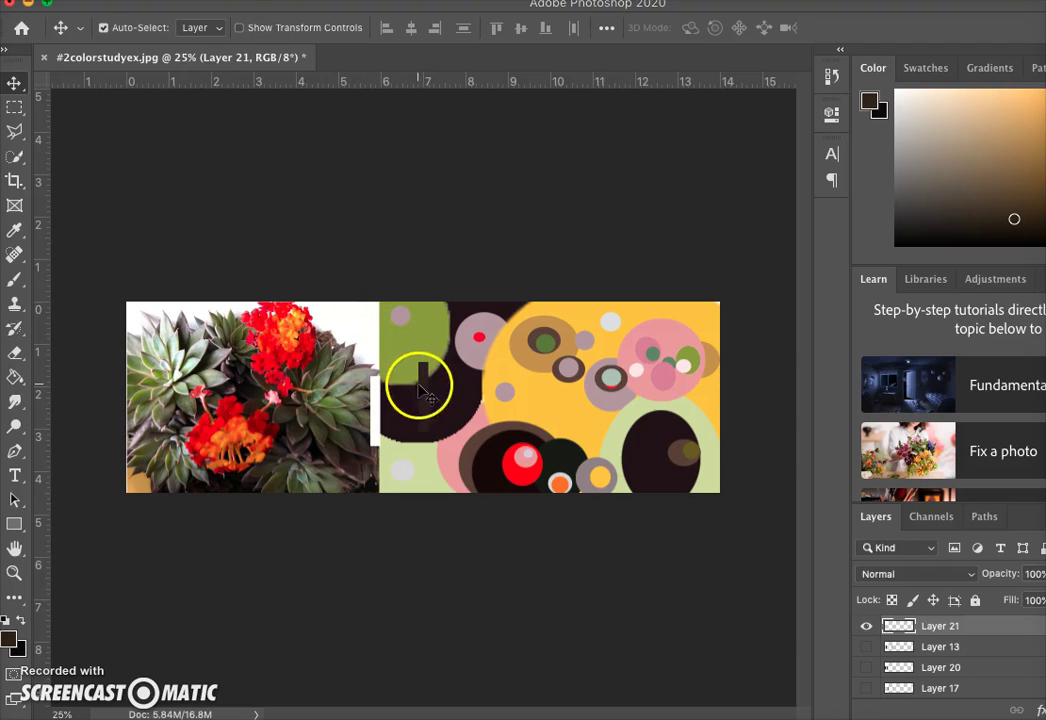
left_click_drag(423, 385, 362, 401)
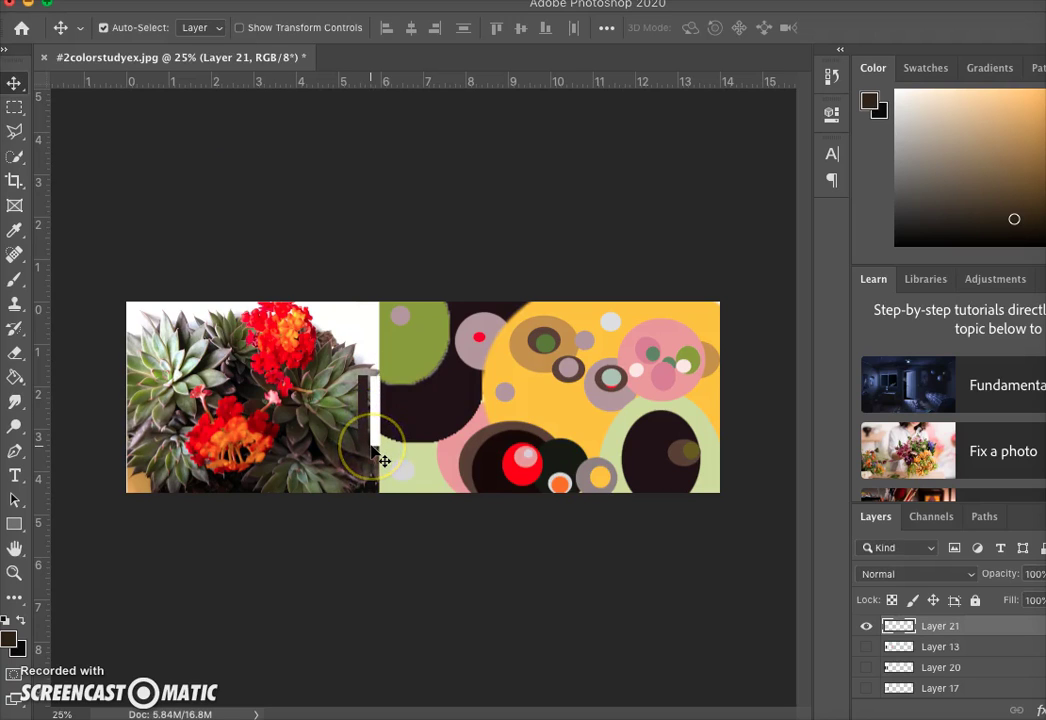
key("super+equal")
key("super+equal")
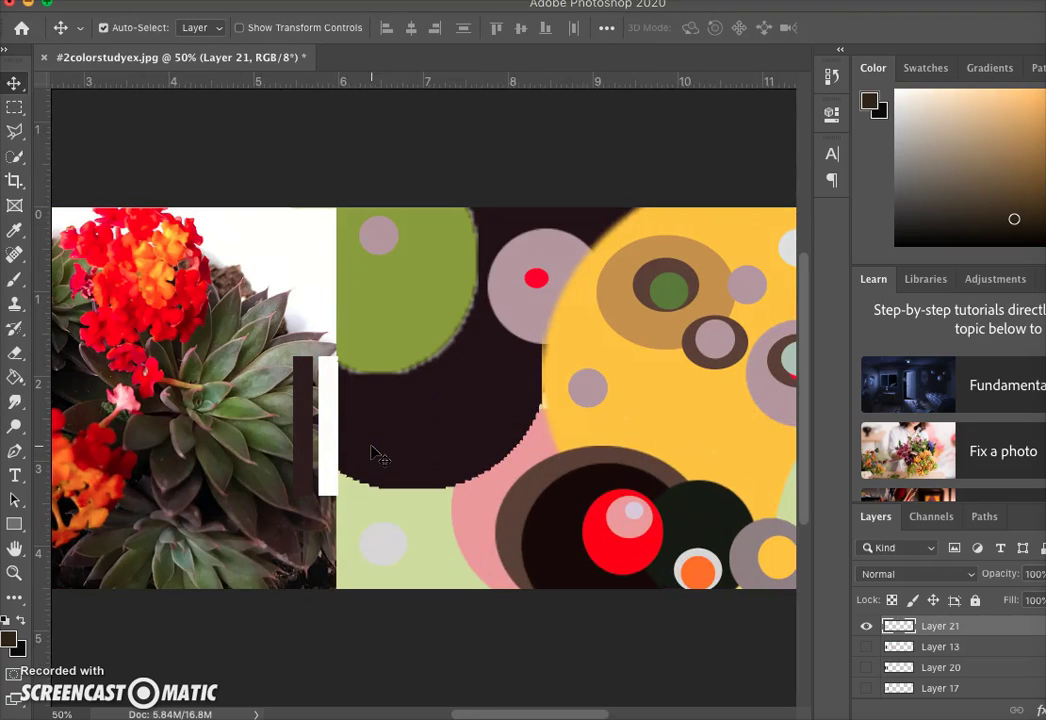
left_click(299, 477)
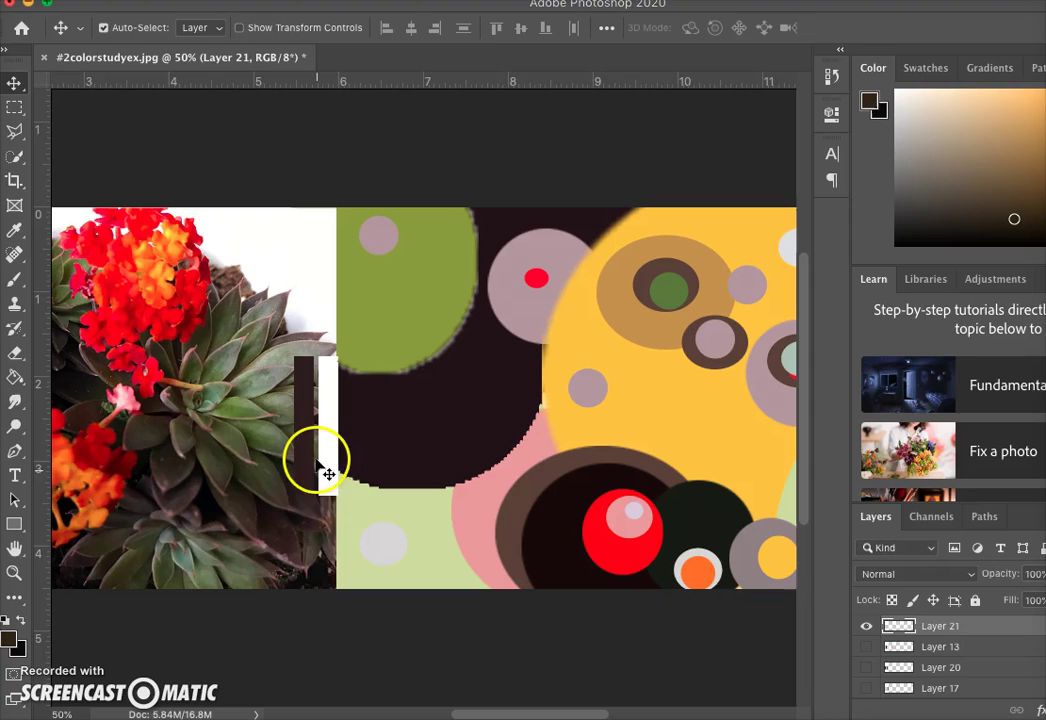
left_click_drag(316, 461, 316, 465)
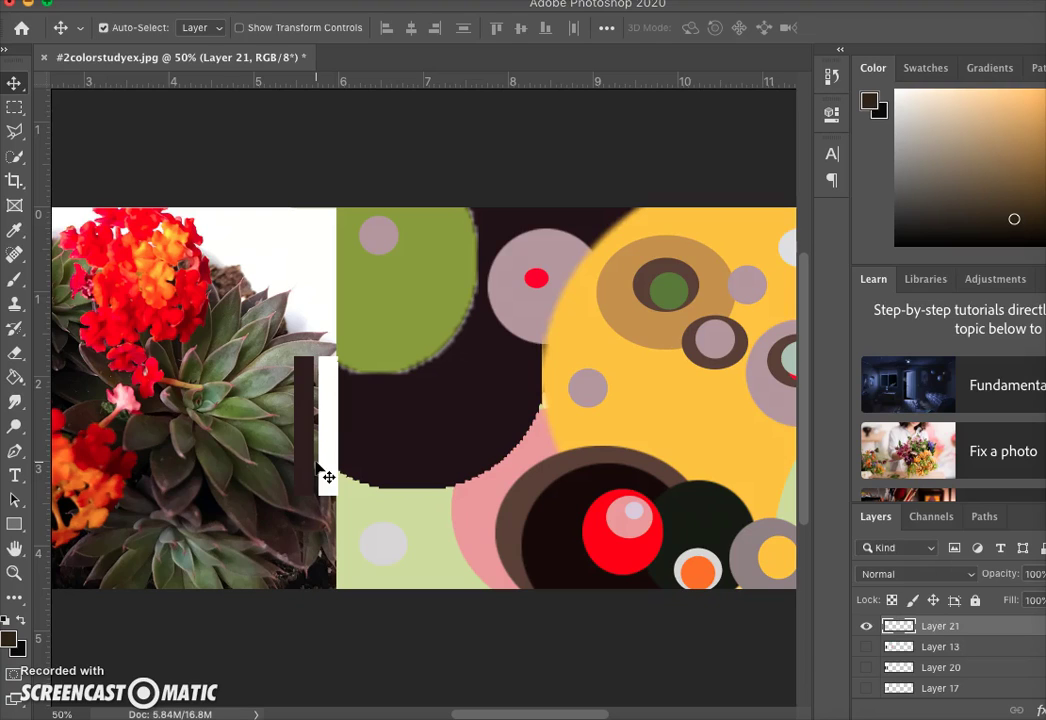
left_click(310, 456)
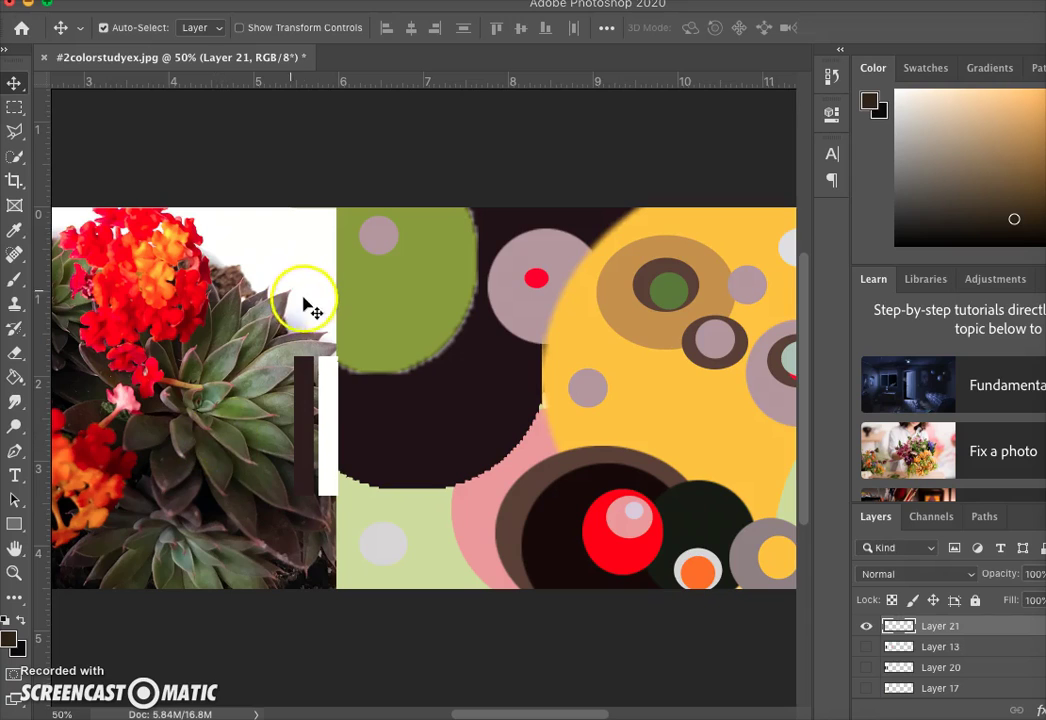
- Fill the bar with sampled colours, ending with a pinkish grey from beside the flowers
left_click(14, 230)
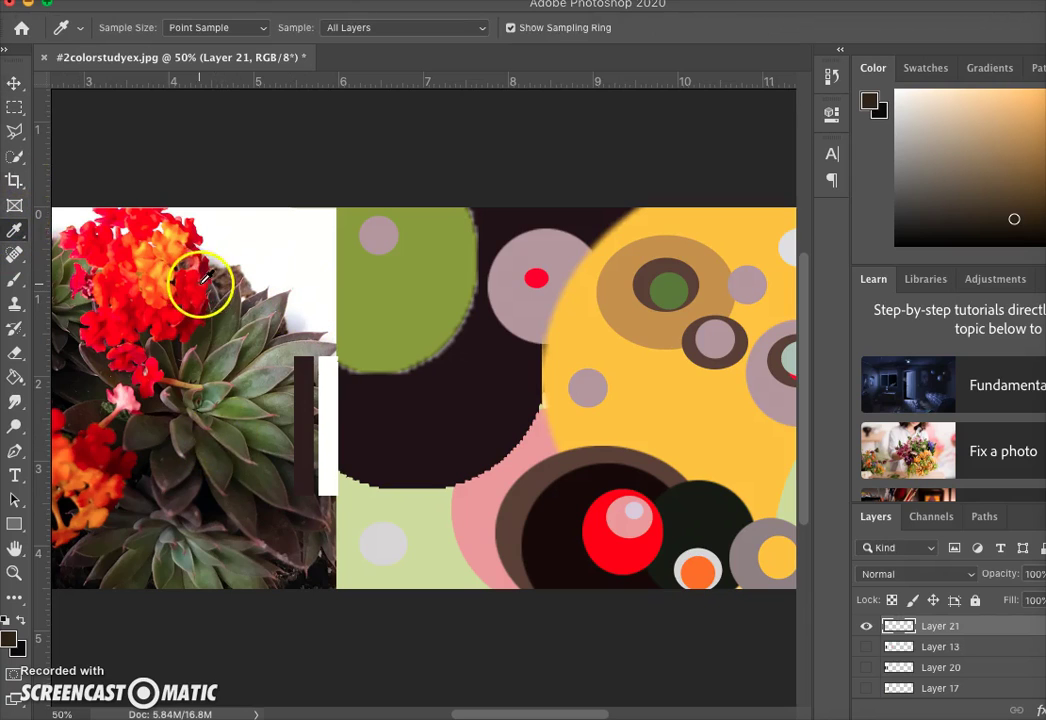
left_click(212, 248)
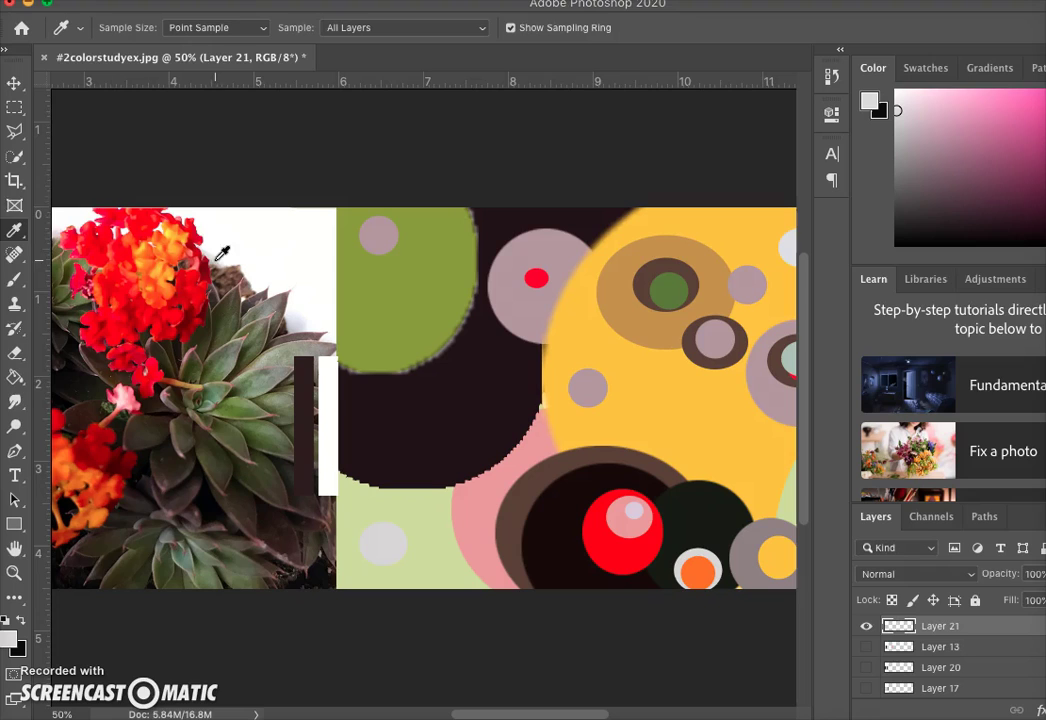
left_click(15, 385)
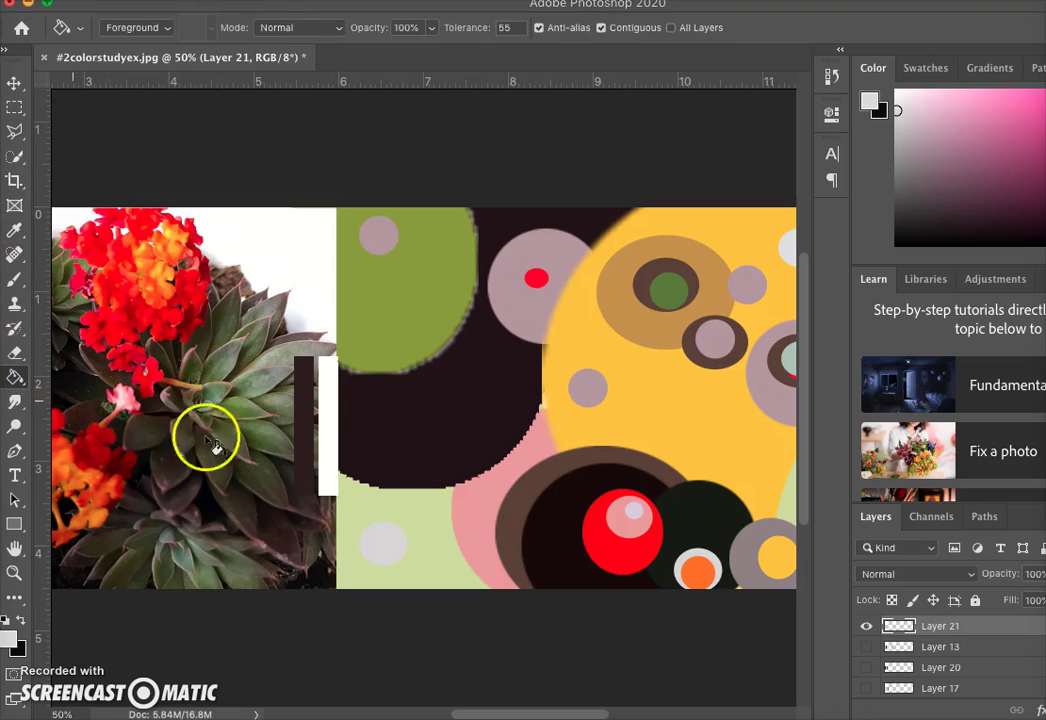
left_click(307, 447)
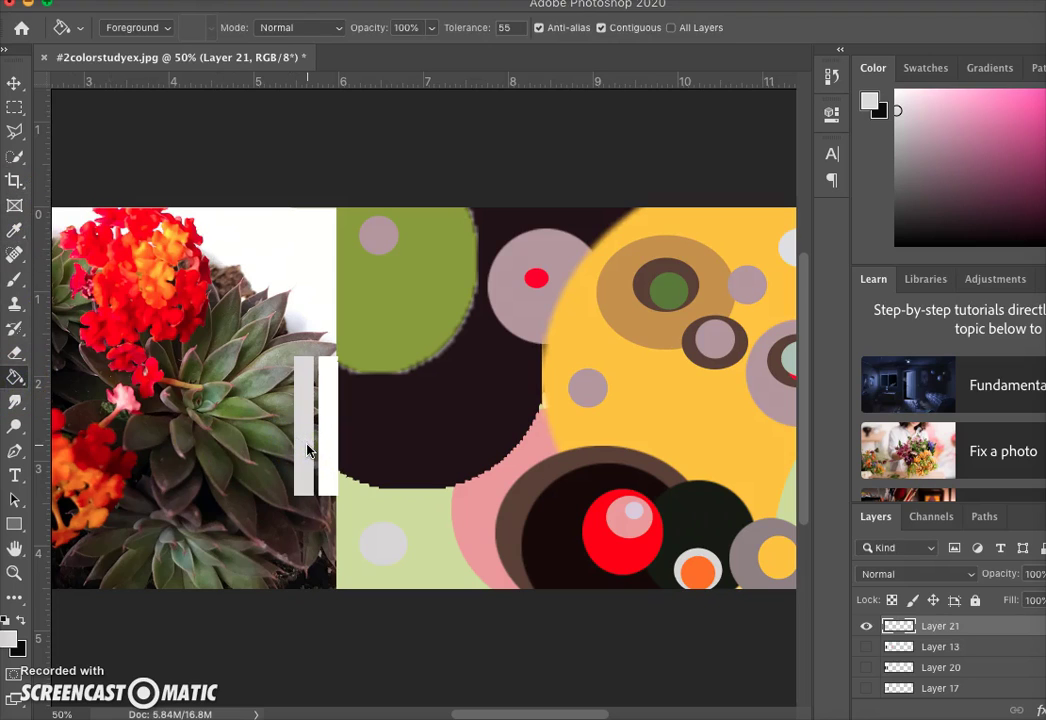
left_click(15, 230)
left_click(176, 215)
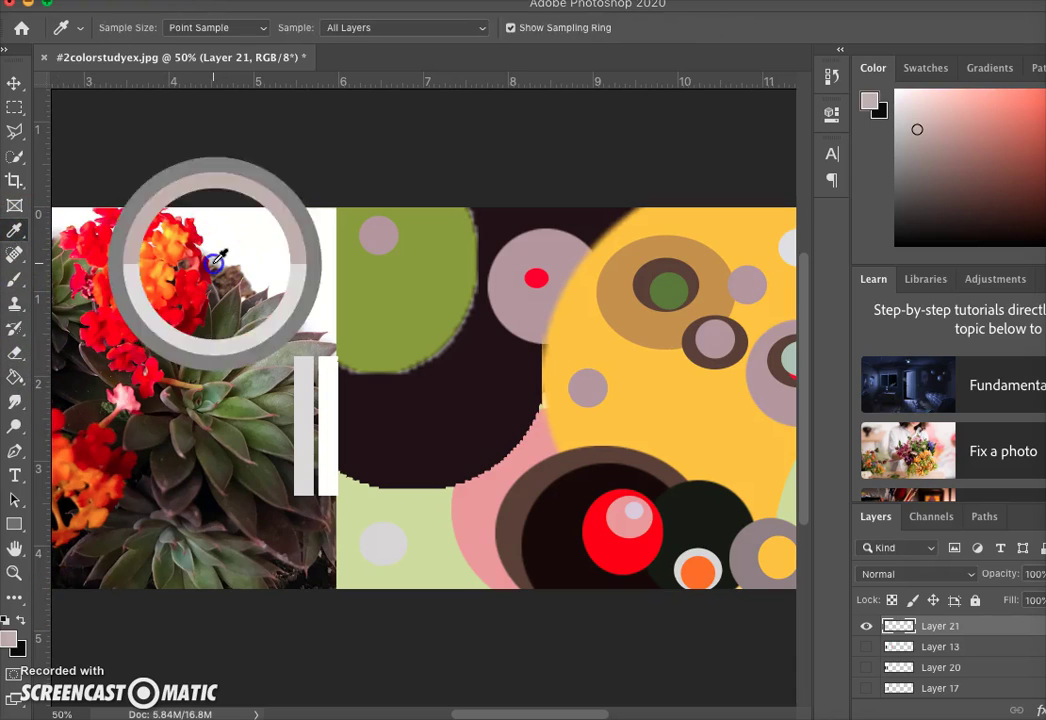
left_click(15, 378)
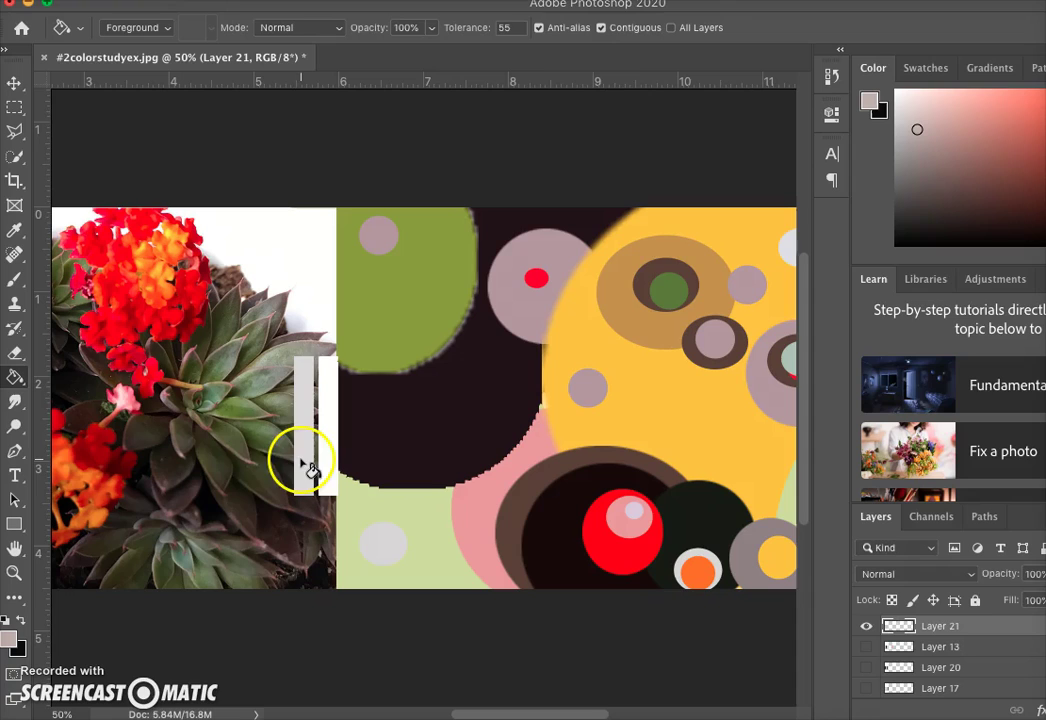
left_click(303, 462)
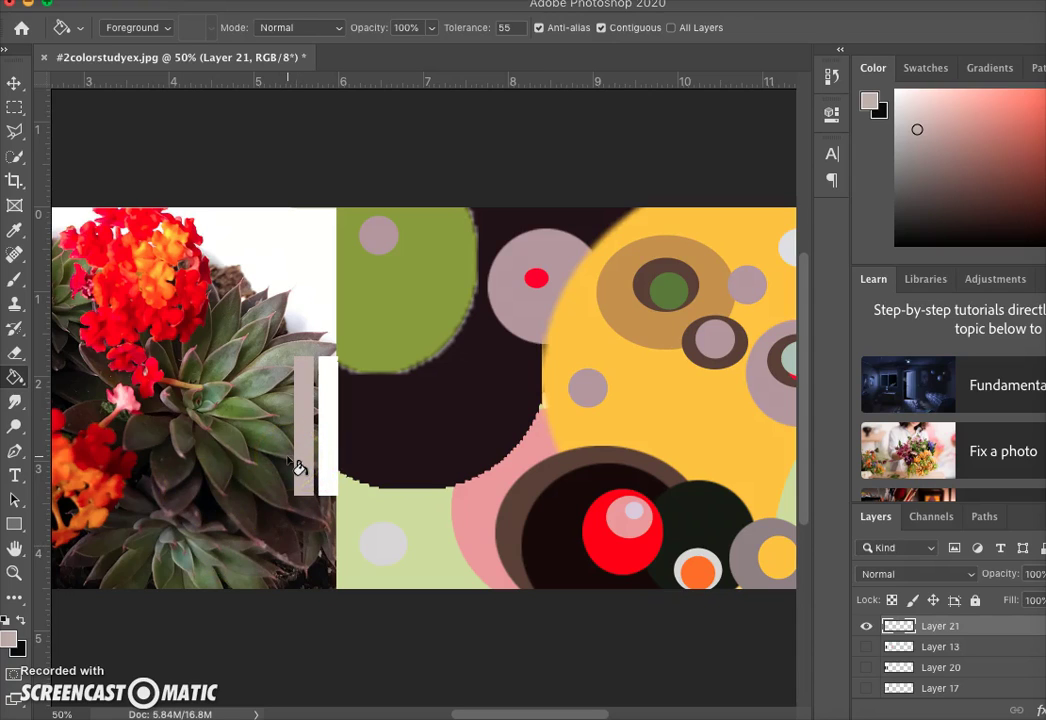
- Paste a copy of the pink strip and position it beside the other strip
key("ctrl+v")
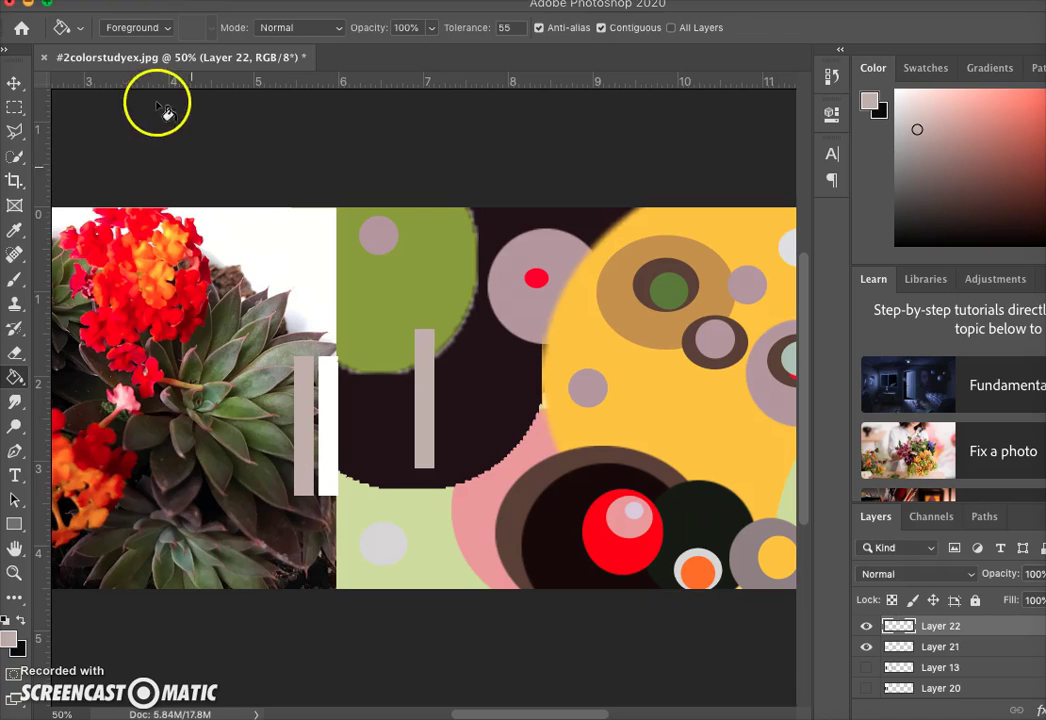
left_click(15, 82)
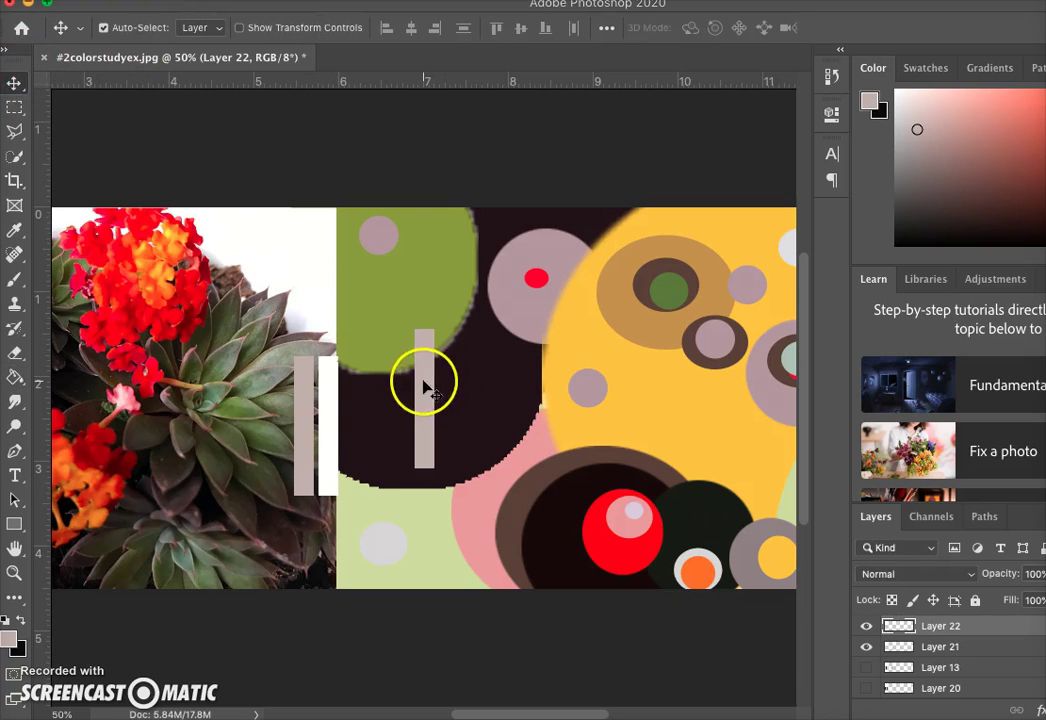
left_click_drag(425, 381, 273, 410)
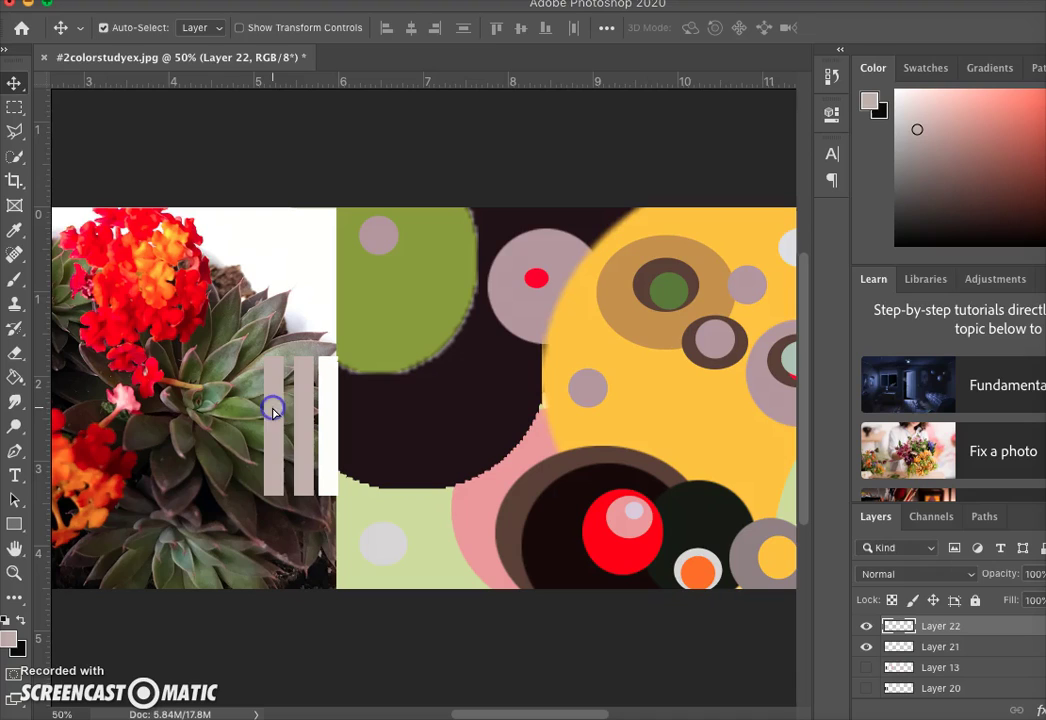
key("Right")
key("Right")
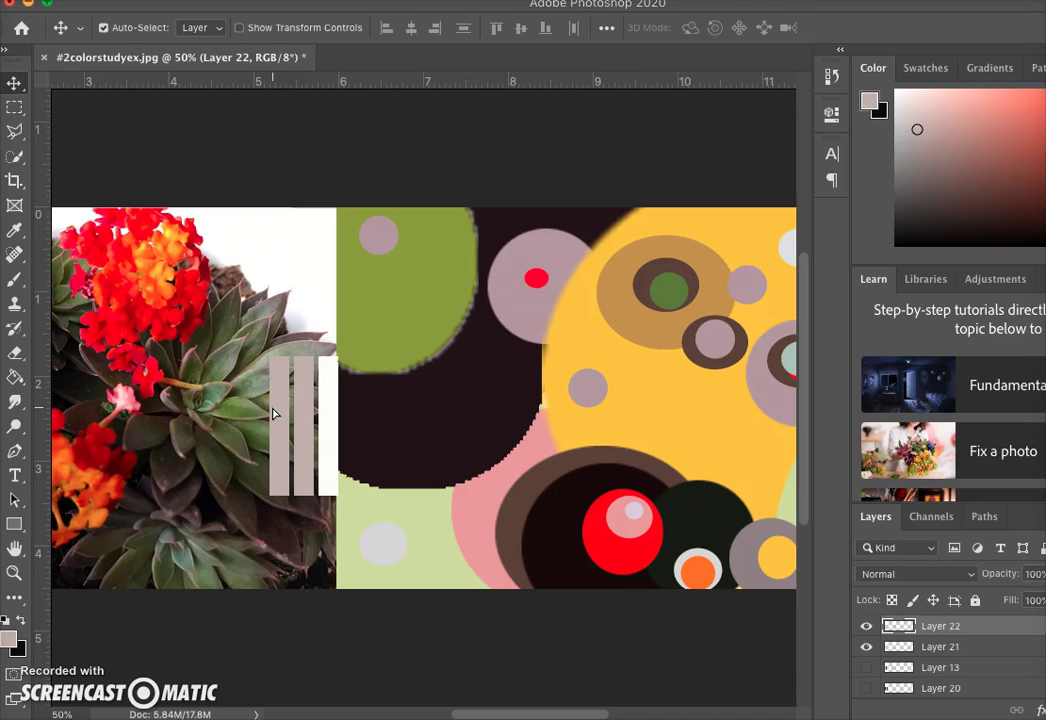
- Delete both extra pink strip layers (22 and 21) and zoom out to 25%
key("Delete")
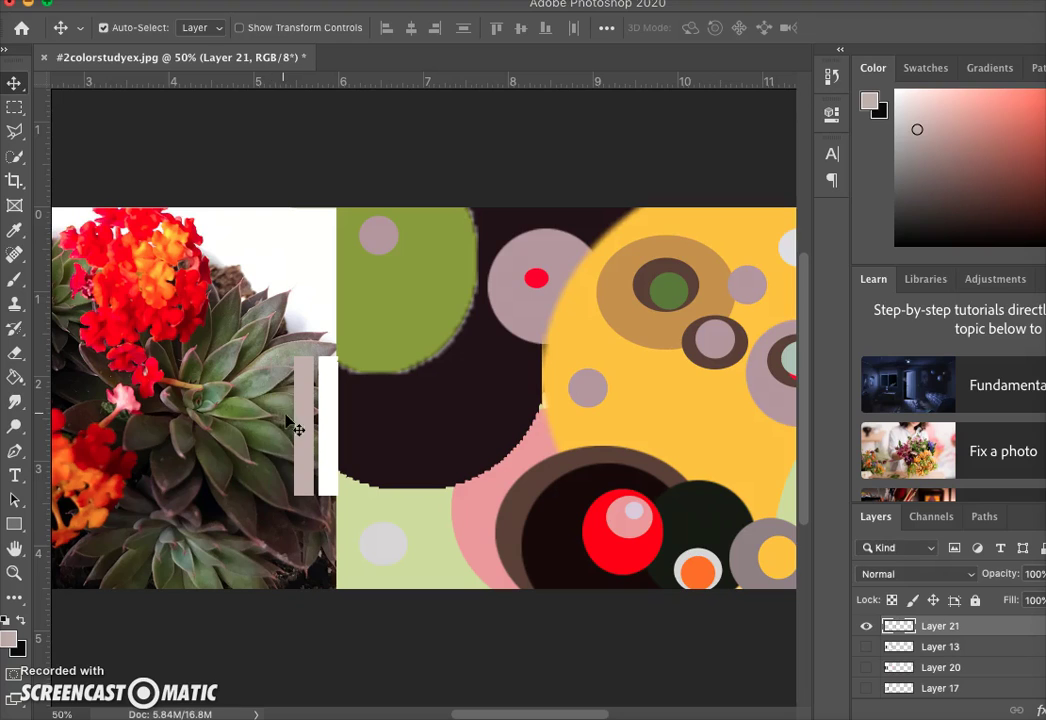
key("Delete")
key("super+minus")
key("super+minus")
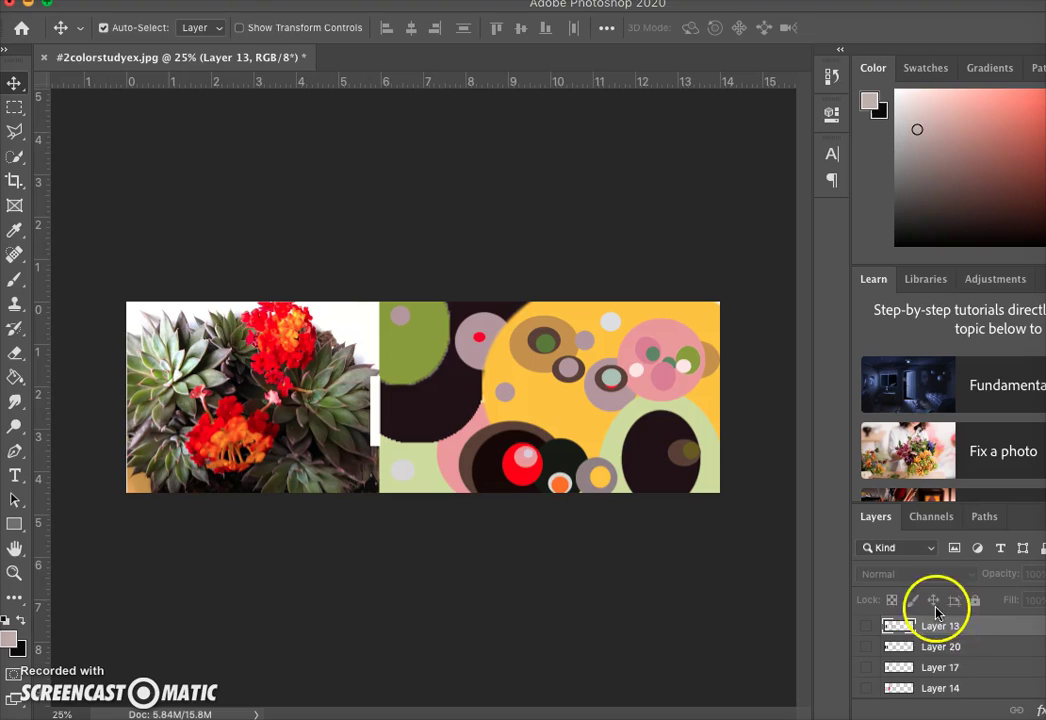
- Turn on visibility for Layers 3, 6, 9, 14, 17, 20 and 13 in the Layers panel
scroll(957, 635, "down", 5)
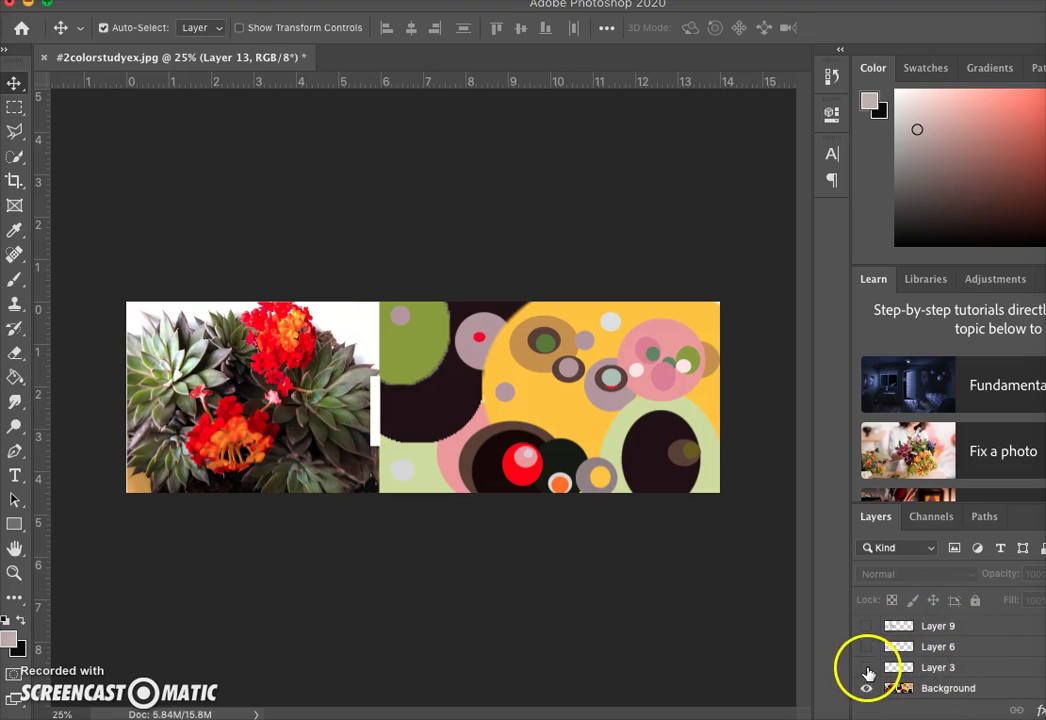
left_click(866, 668)
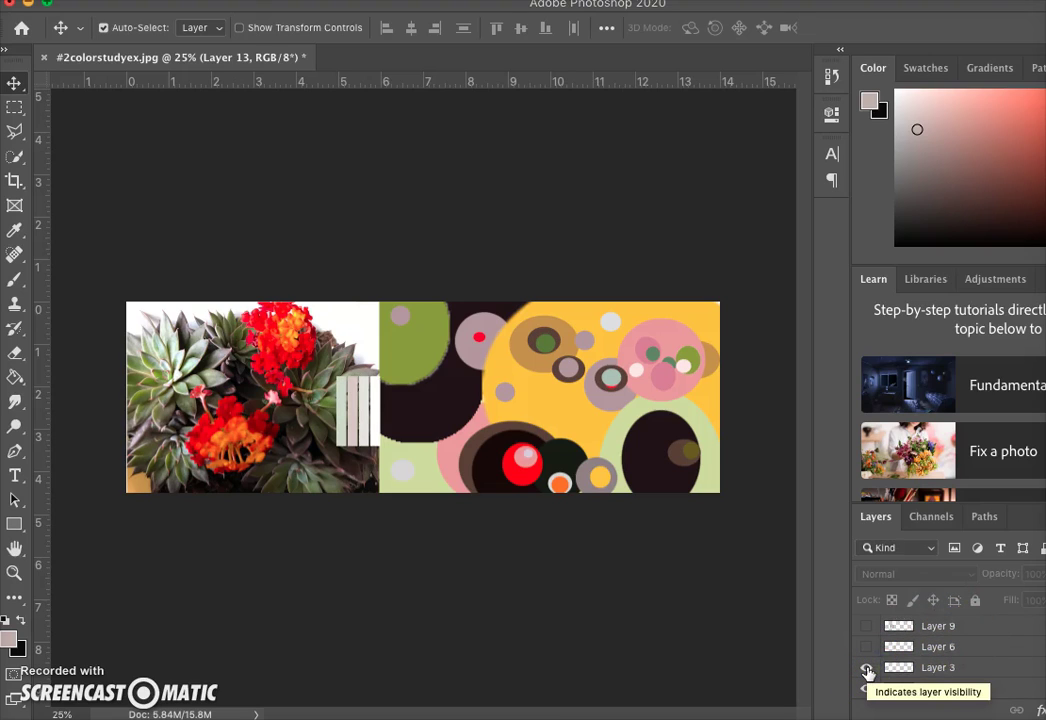
left_click(866, 647)
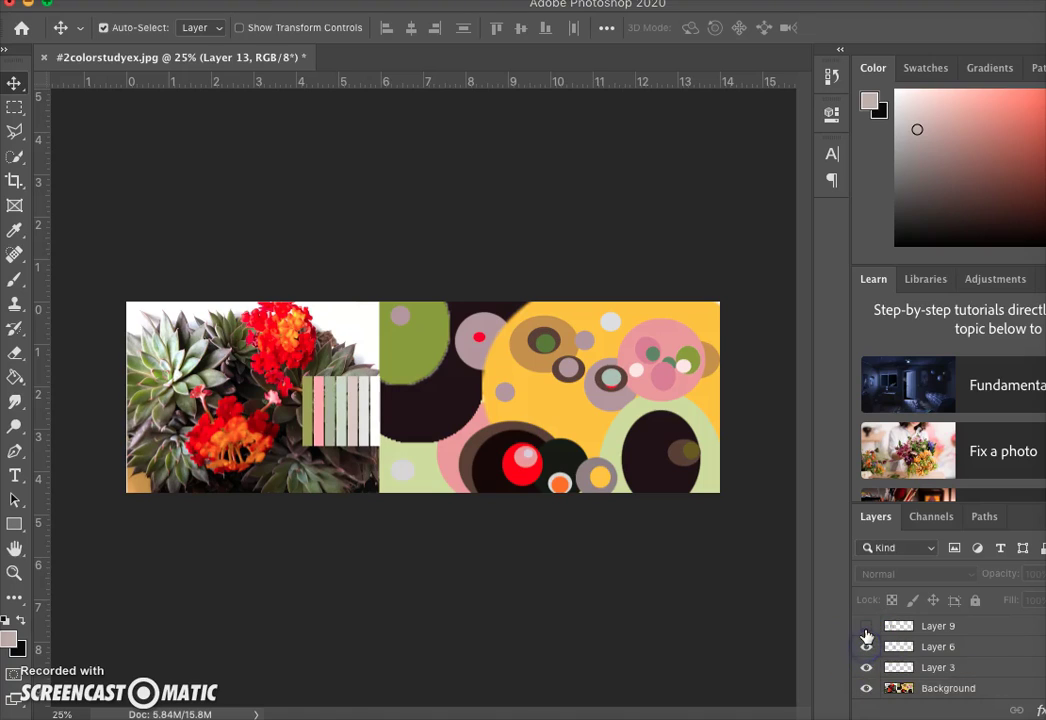
left_click(866, 626)
scroll(866, 640, "up", 1)
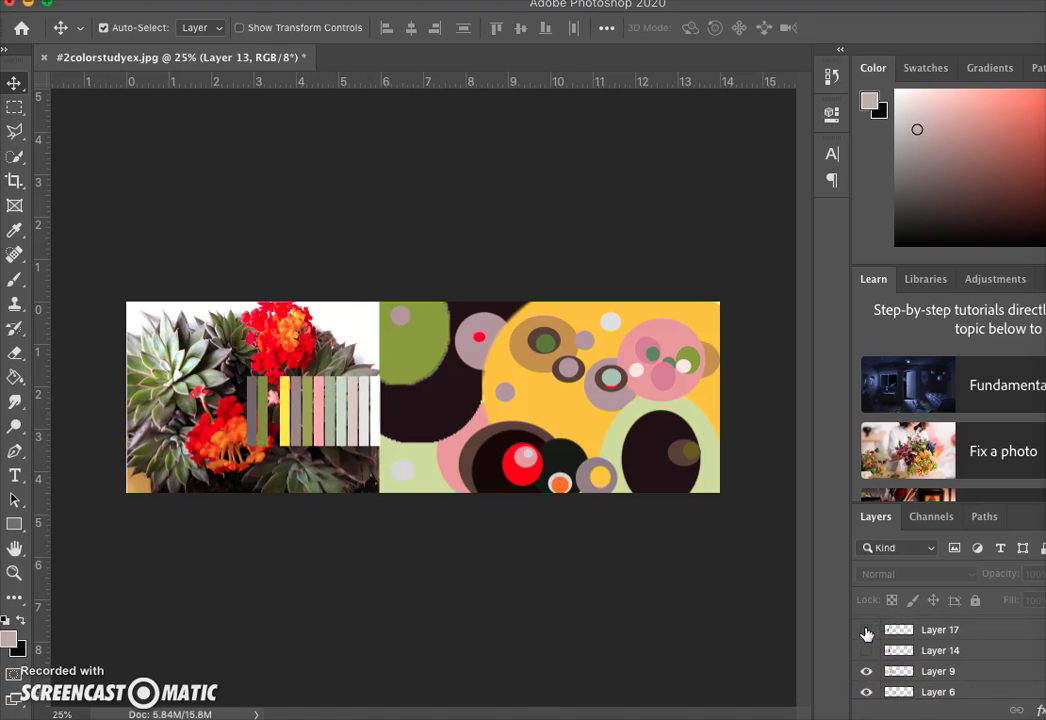
left_click(866, 651)
left_click(864, 648)
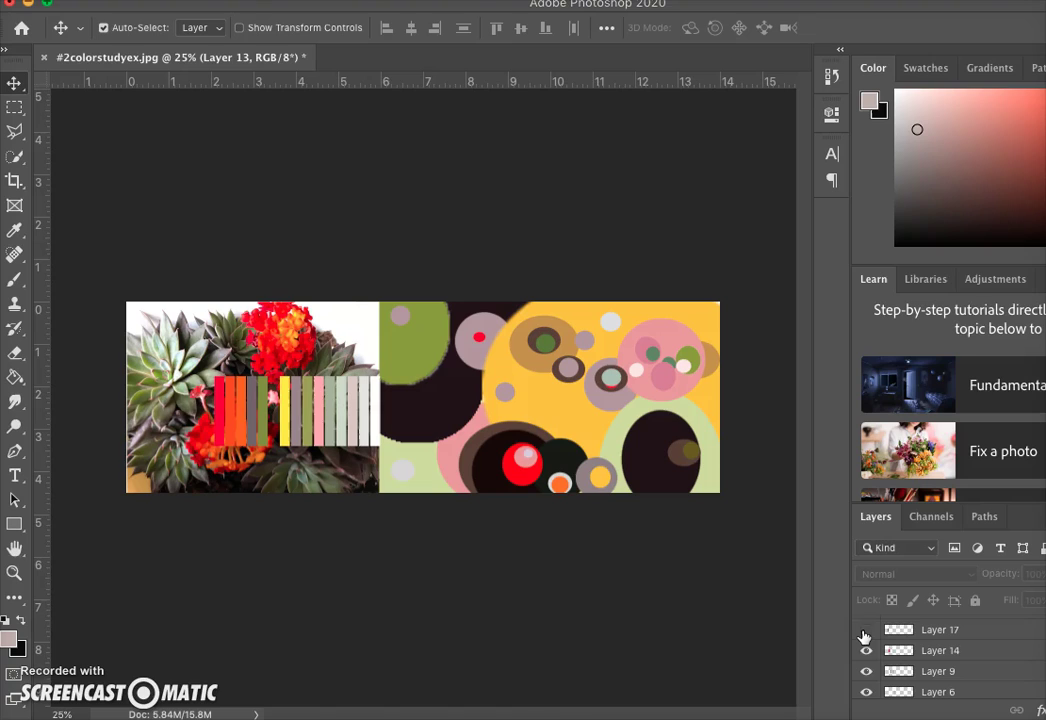
left_click(864, 632)
scroll(865, 635, "up", 1)
left_click(865, 632)
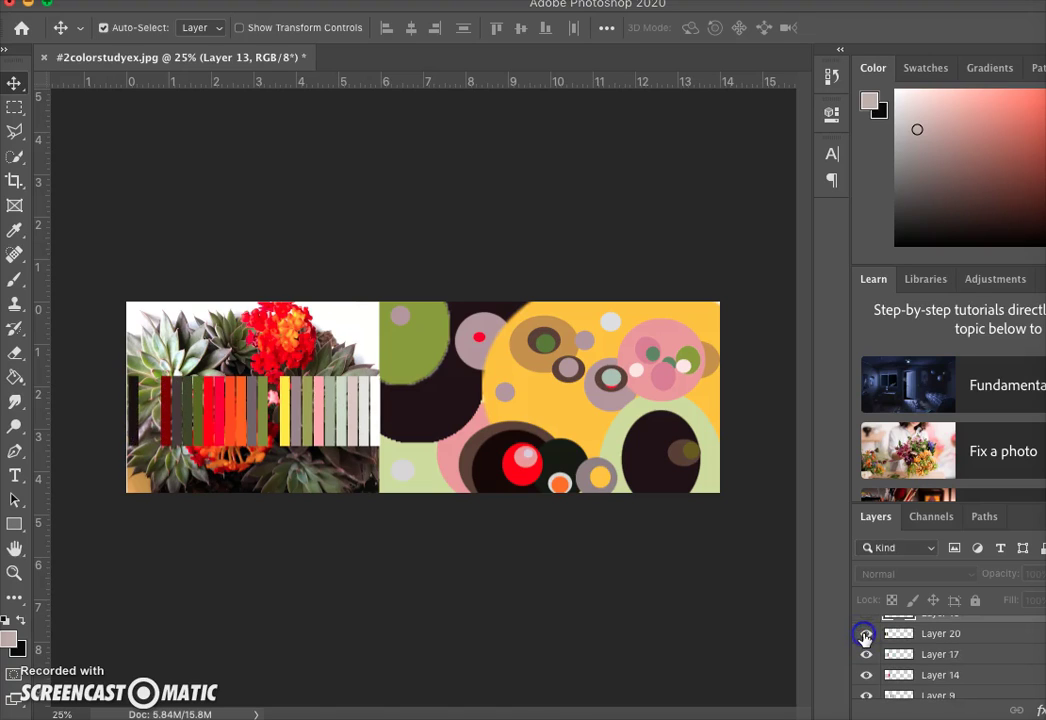
scroll(866, 641, "up", 1)
left_click(866, 627)
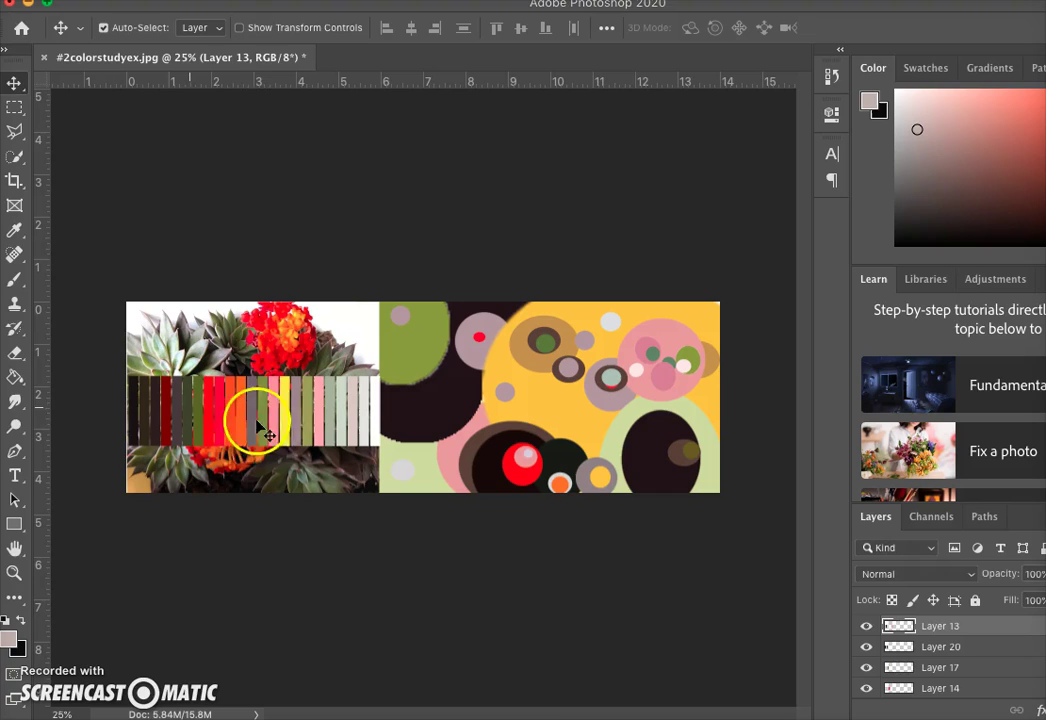
- Drag the Layer 13, 17 and 3 bar groups into line with the row using smart guides
left_click_drag(241, 437, 207, 425)
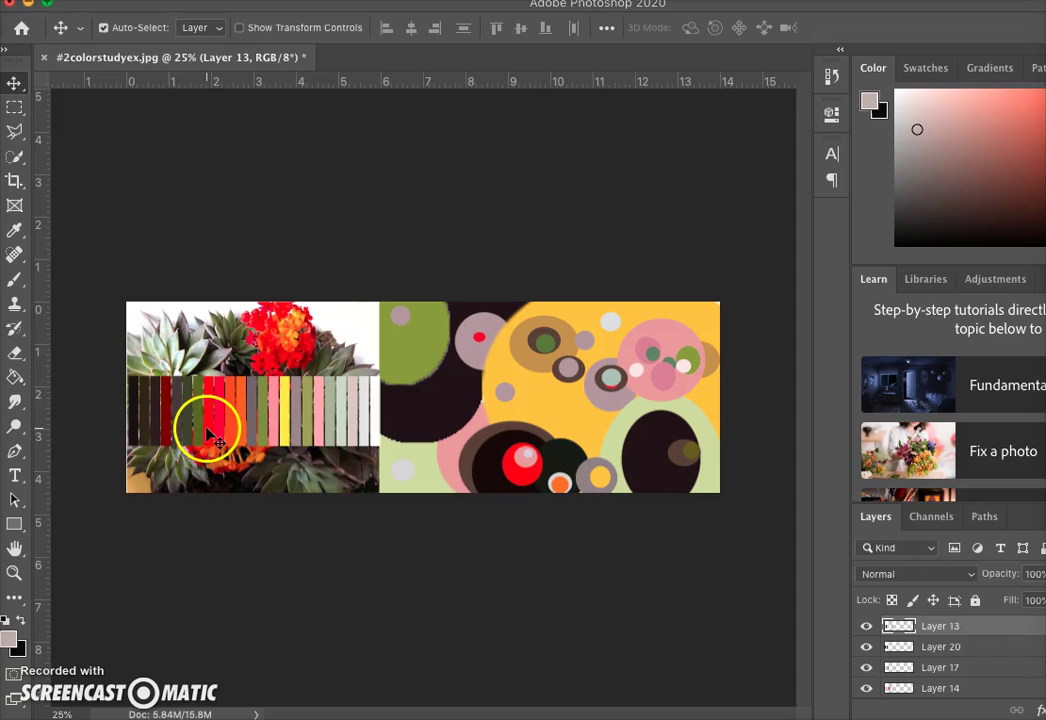
left_click_drag(207, 431, 272, 417)
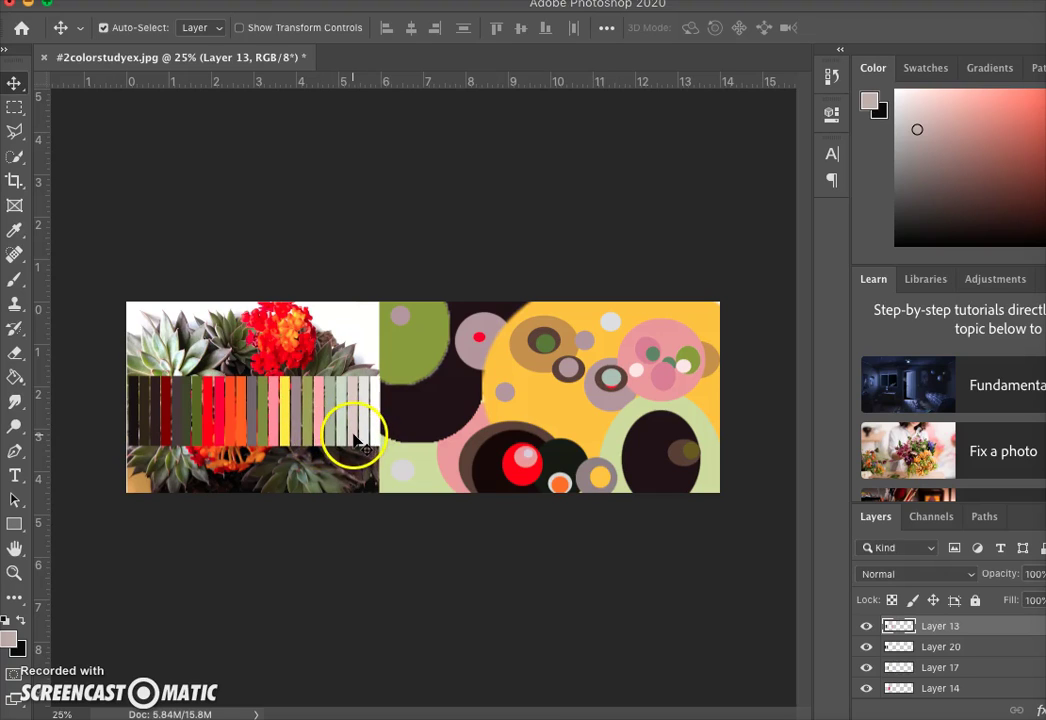
left_click(354, 438)
mouse_move(354, 438)
left_mouse_down()
mouse_move(355, 424)
mouse_move(355, 437)
left_mouse_up()
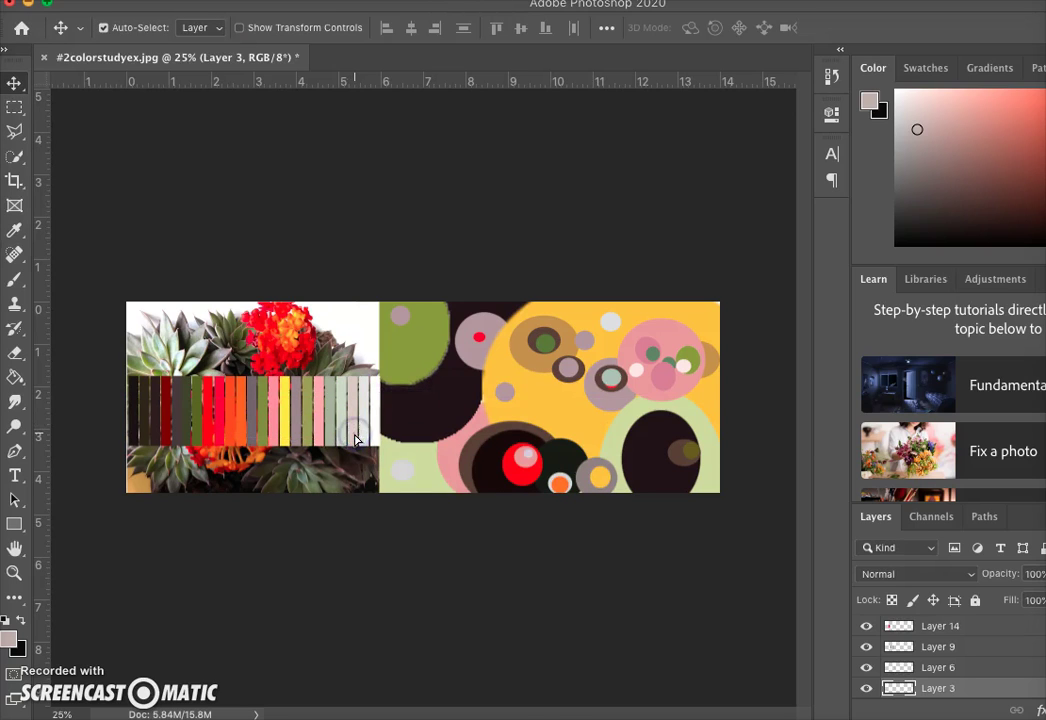